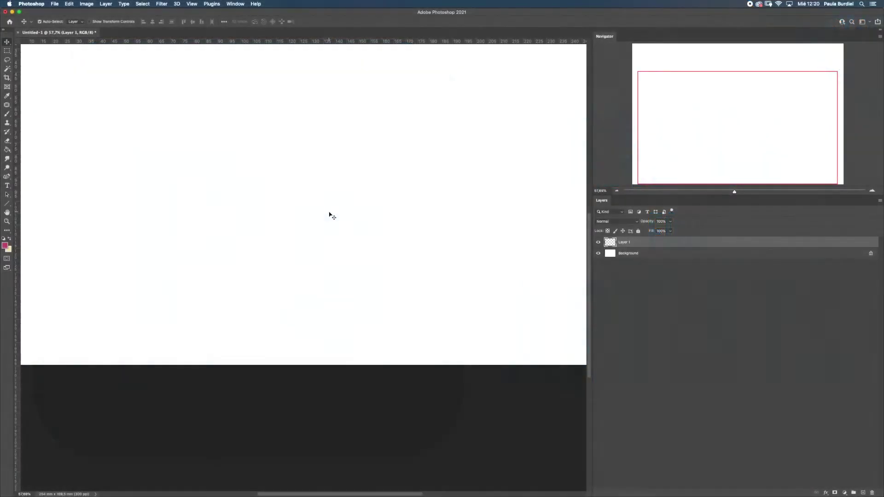
Pick the fourth hard round brush preset and enlarge its size from 65 to 84 px.
click(8, 115)
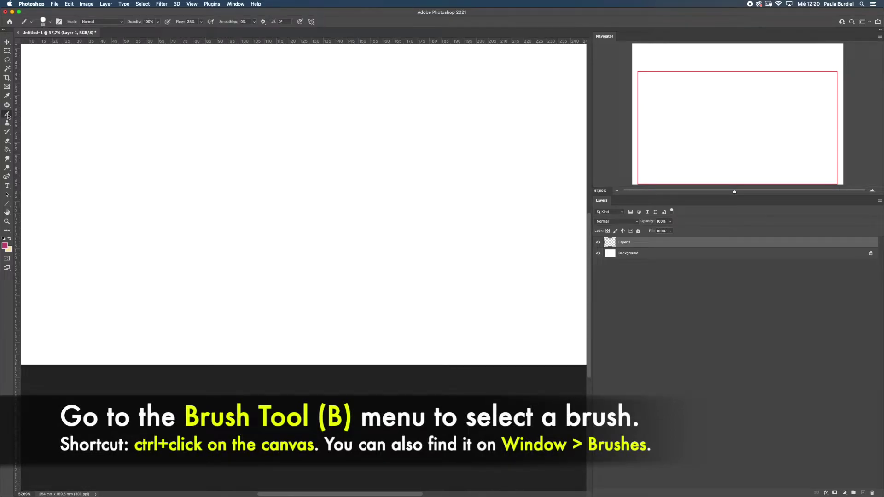
click(50, 23)
click(79, 112)
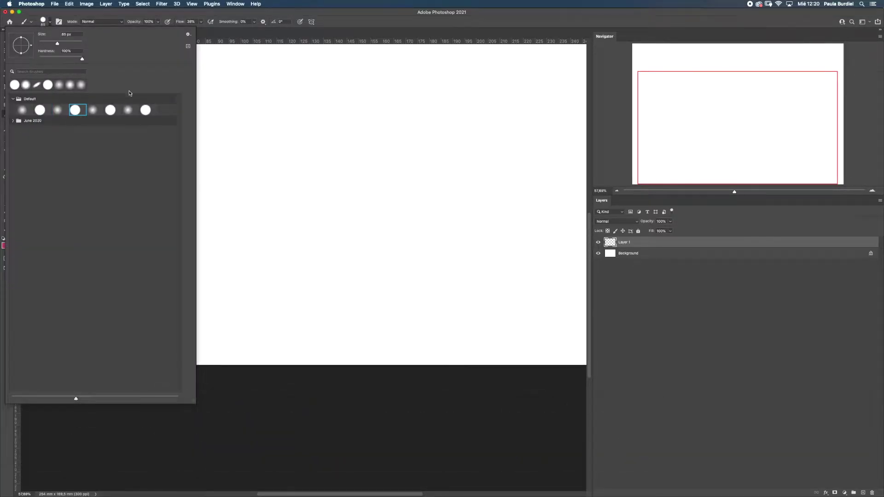
click(188, 35)
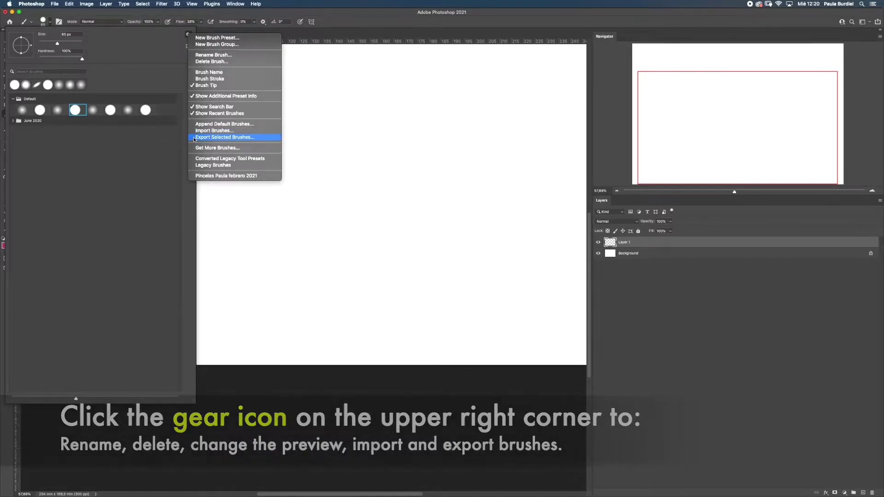
mouse_move(57, 43)
mouse_down()
mouse_move(70, 44)
mouse_move(57, 43)
mouse_up()
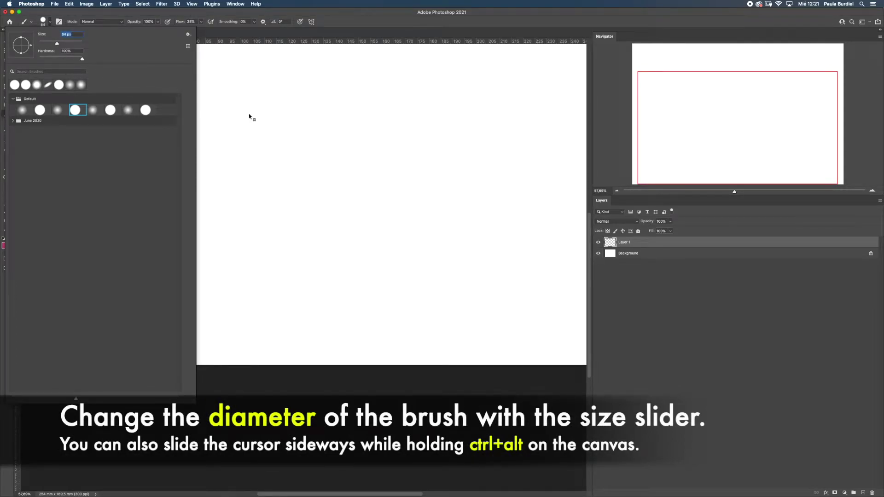
Resize the brush on the canvas and paint pink test strokes at large and tiny sizes.
drag(249, 117, 250, 116)
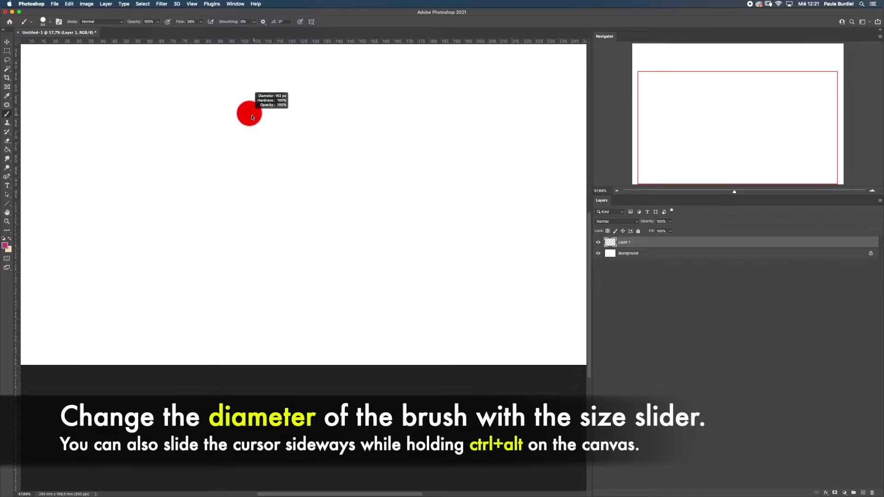
drag(195, 106, 309, 109)
drag(209, 153, 230, 144)
drag(209, 171, 332, 171)
drag(215, 230, 197, 225)
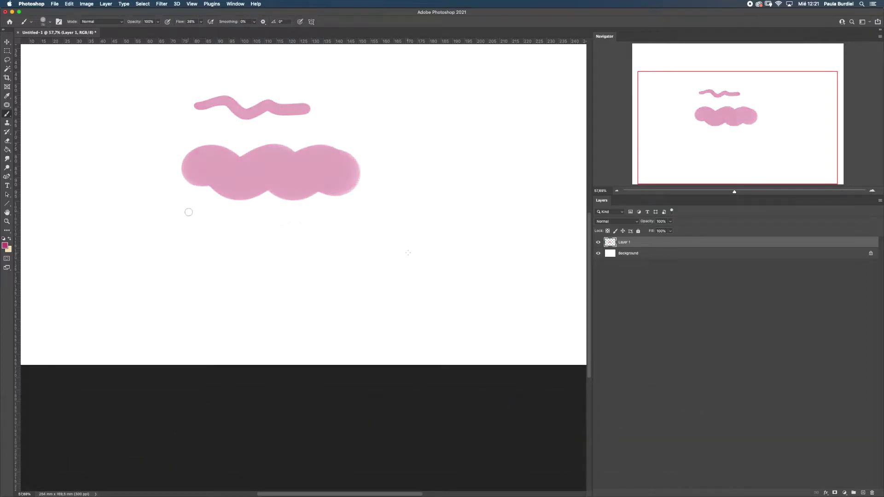
Lower brush hardness to about 23%, paint soft and harder wavy strokes, then delete the layer.
click(44, 21)
drag(82, 59, 49, 59)
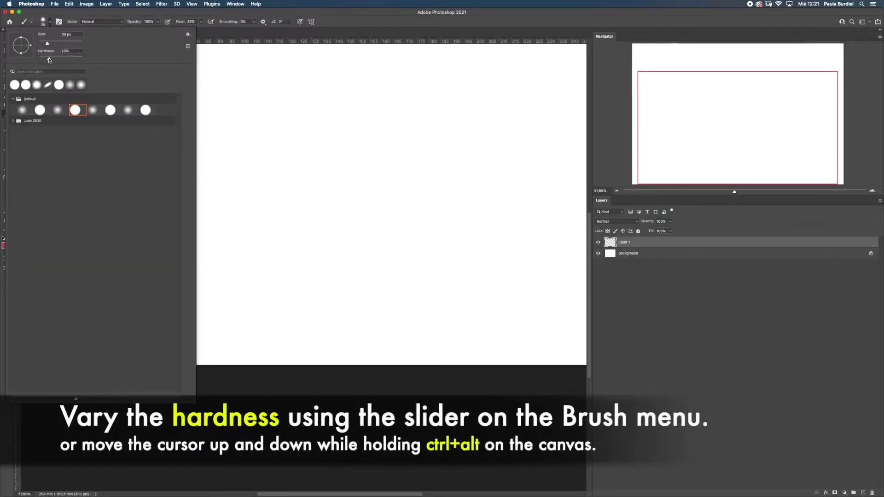
mouse_move(312, 195)
mouse_down()
mouse_move(320, 153)
mouse_move(316, 245)
mouse_up()
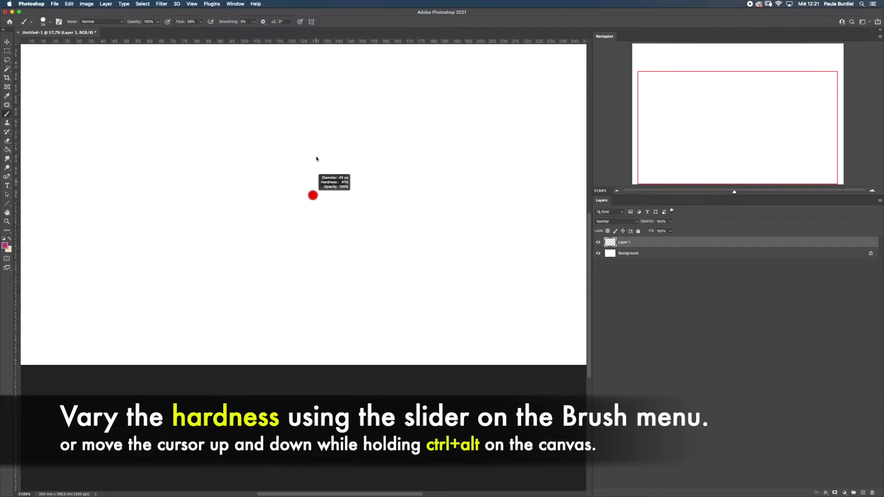
drag(171, 121, 303, 121)
drag(213, 175, 199, 255)
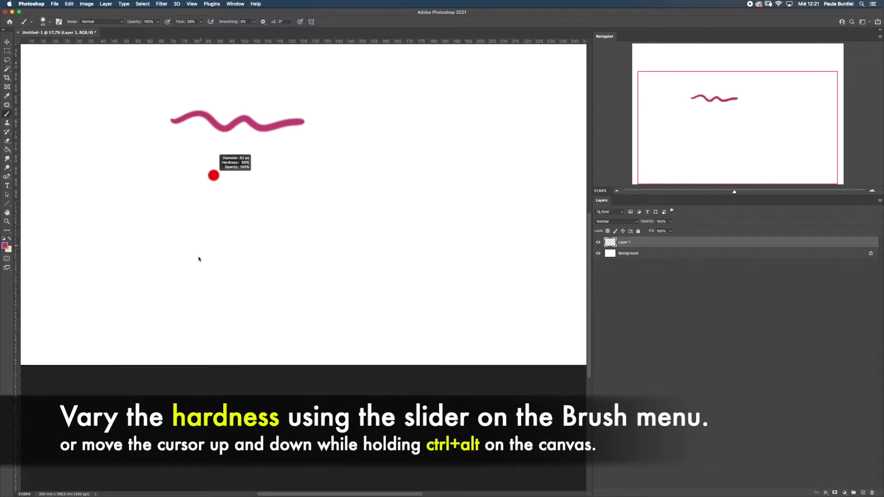
drag(173, 174, 325, 176)
mouse_move(192, 228)
mouse_down()
mouse_move(193, 217)
mouse_move(322, 226)
mouse_up()
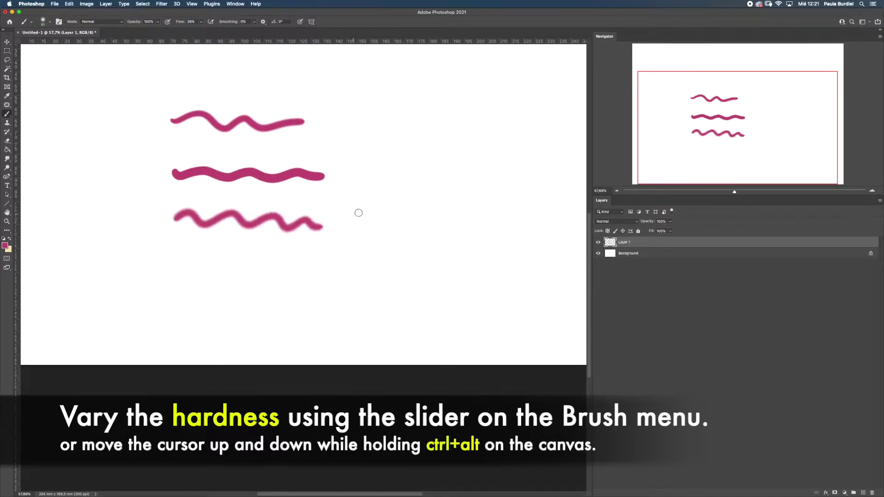
key(BackSpace)
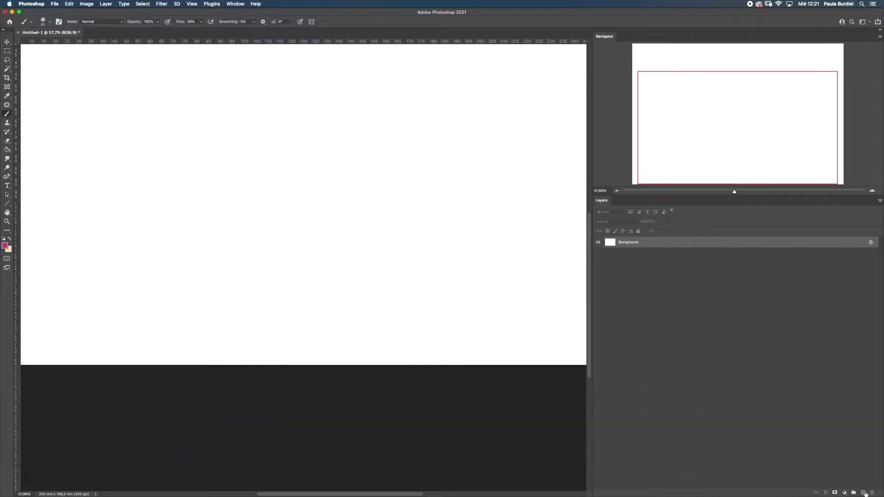
Add a new layer, lower the brush opacity and paint a wavy test stroke.
click(864, 493)
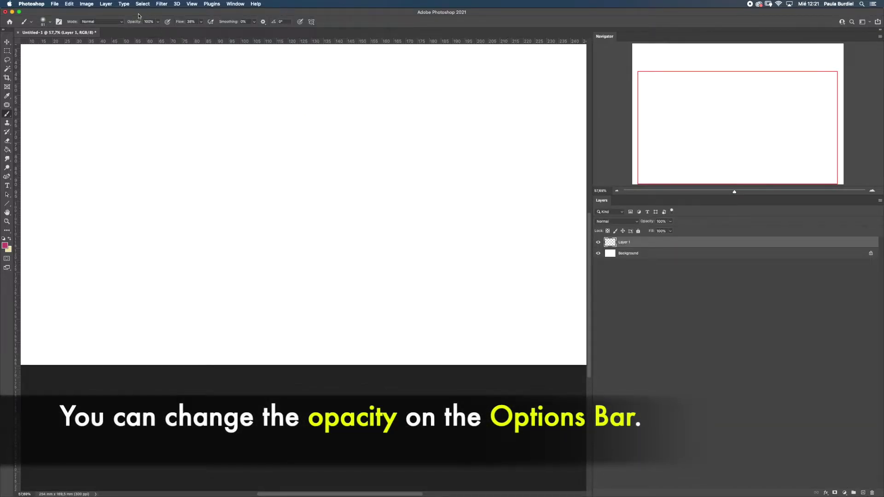
click(159, 23)
drag(159, 30, 137, 31)
mouse_move(105, 109)
mouse_down()
mouse_move(181, 104)
mouse_move(273, 116)
mouse_up()
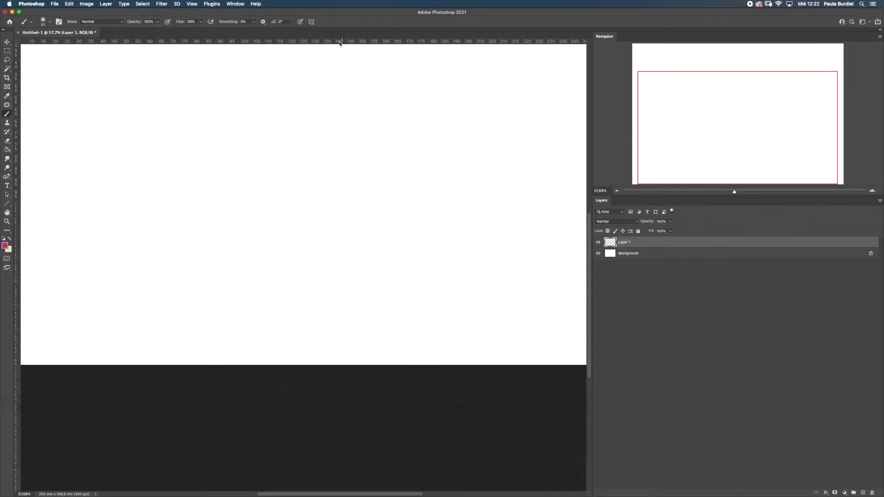
Paint a stroke mirrored with vertical symmetry, then switch symmetry off.
click(312, 23)
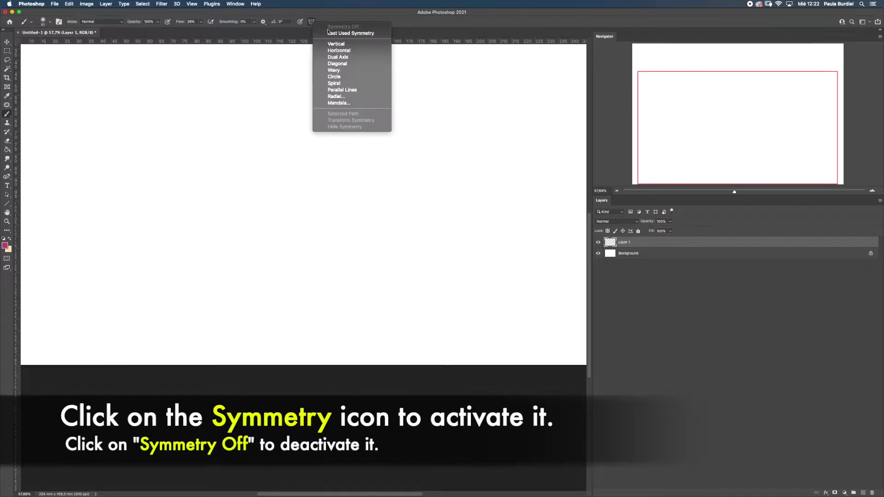
click(334, 44)
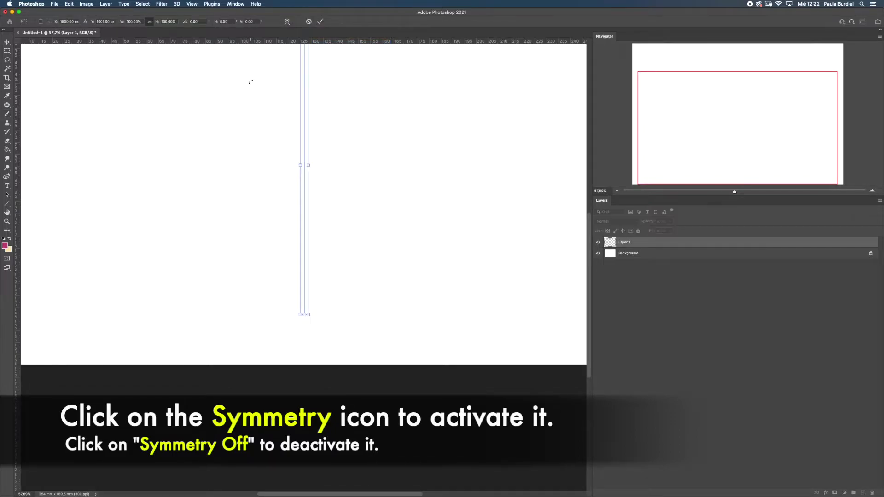
key(Return)
mouse_move(274, 63)
mouse_down()
mouse_move(266, 156)
mouse_move(275, 278)
mouse_up()
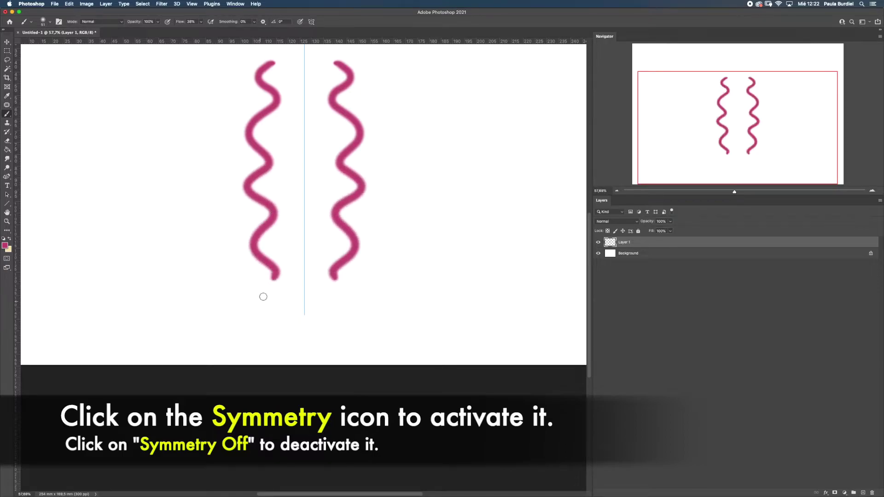
click(311, 22)
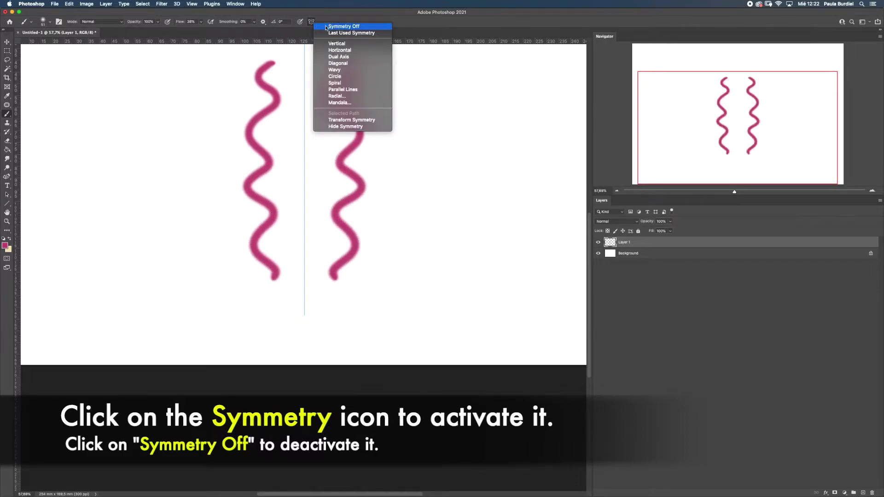
click(330, 27)
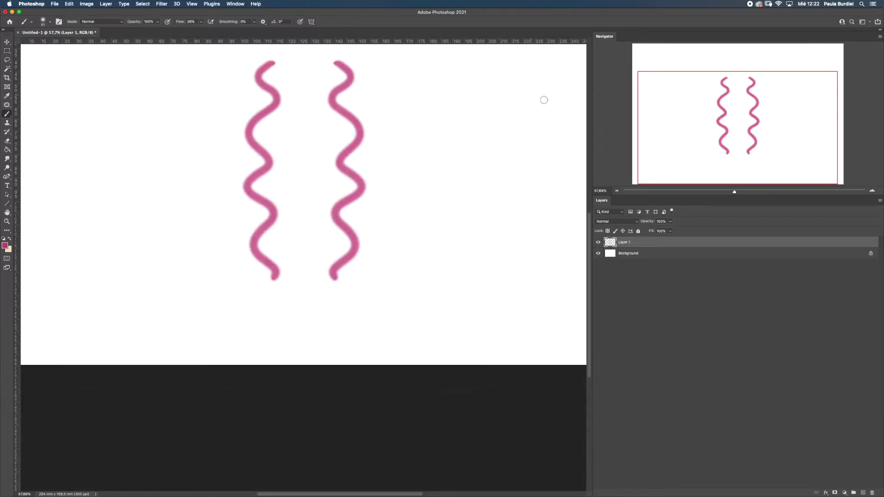
Pick a pink foreground colour and paint a scribble across the canvas with the brush.
click(5, 246)
mouse_move(636, 248)
mouse_down()
mouse_move(636, 323)
mouse_move(636, 249)
mouse_move(585, 272)
mouse_move(581, 259)
mouse_up()
click(690, 238)
key(b)
mouse_move(203, 152)
mouse_down()
mouse_move(267, 138)
mouse_move(348, 158)
mouse_up()
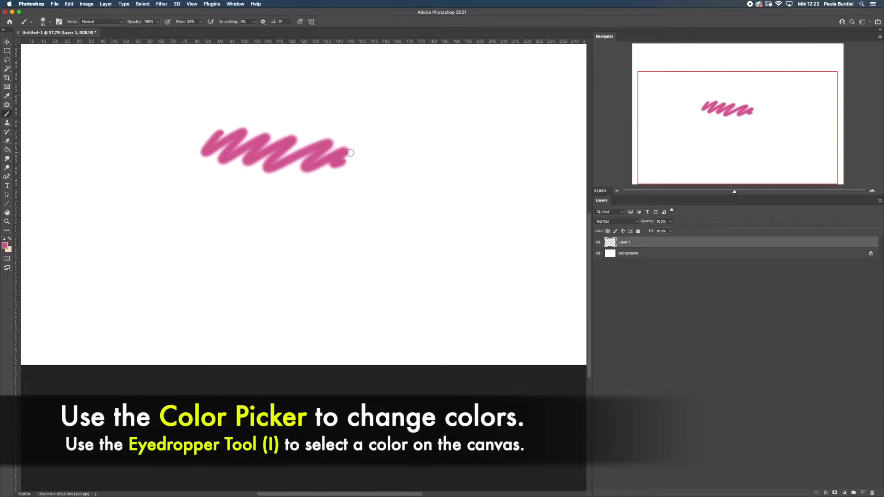
Sample the pink back with the Eyedropper, swap colours, then reset to default black and white.
click(7, 95)
click(170, 148)
click(219, 144)
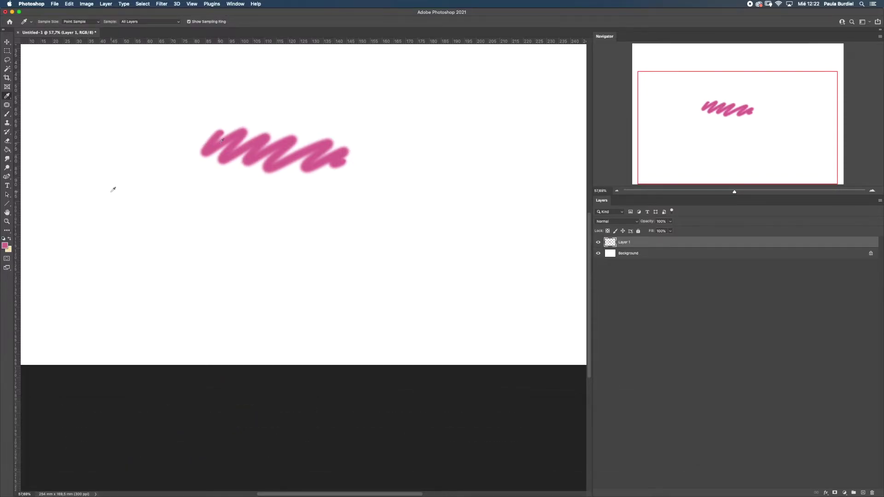
click(10, 239)
click(9, 239)
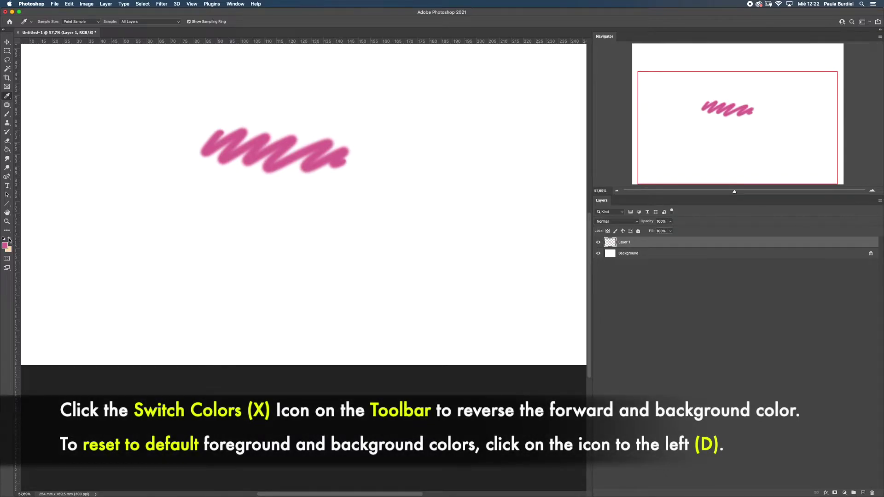
click(9, 239)
click(4, 239)
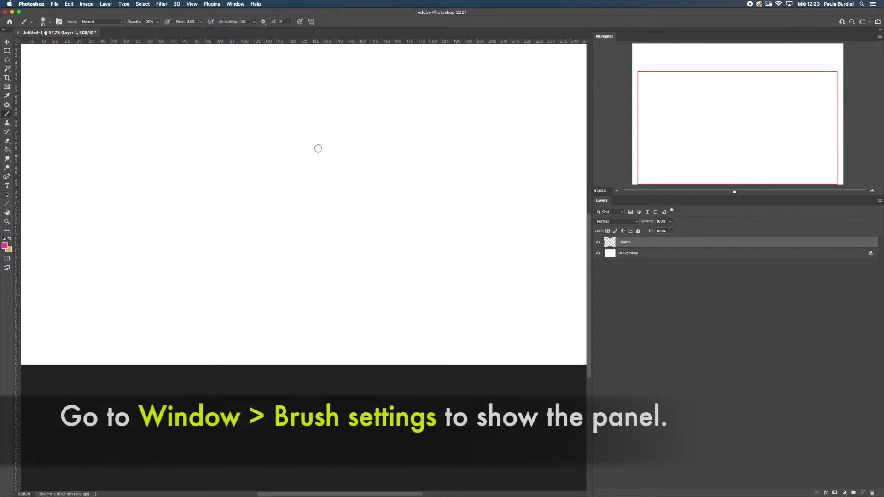
Show the Brush Settings panel and dock it as a tab beside Layers.
click(239, 4)
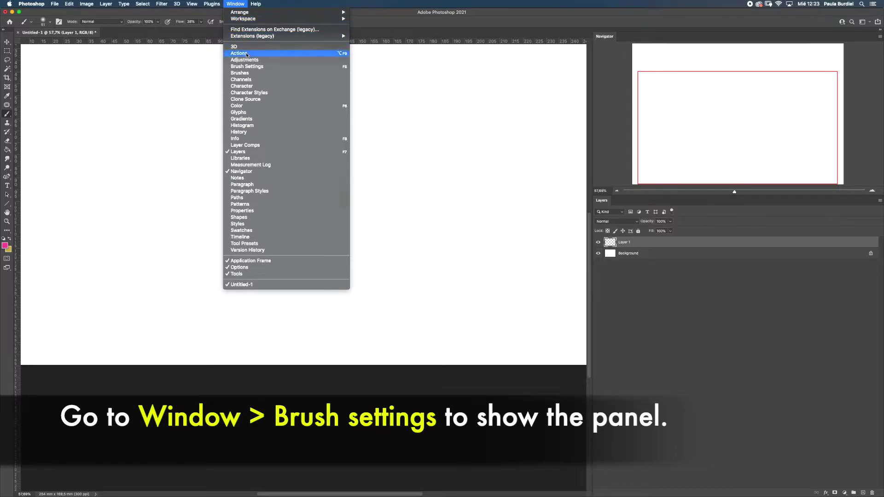
click(249, 67)
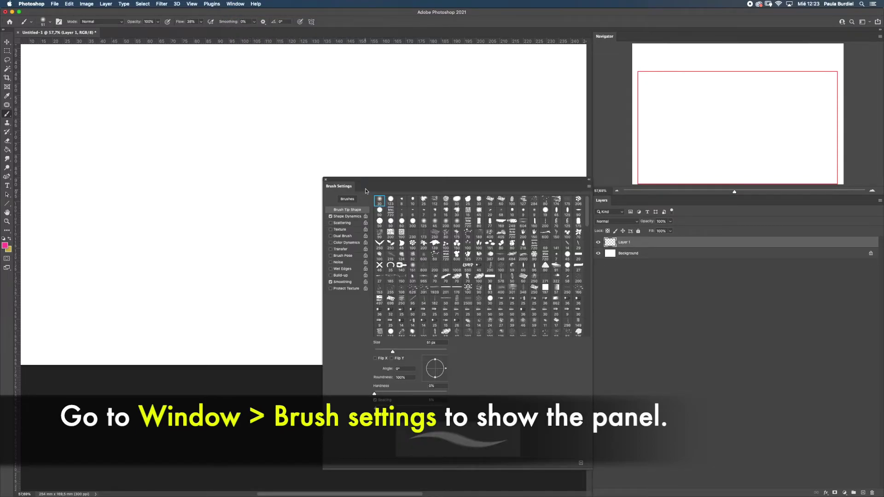
drag(369, 180, 625, 205)
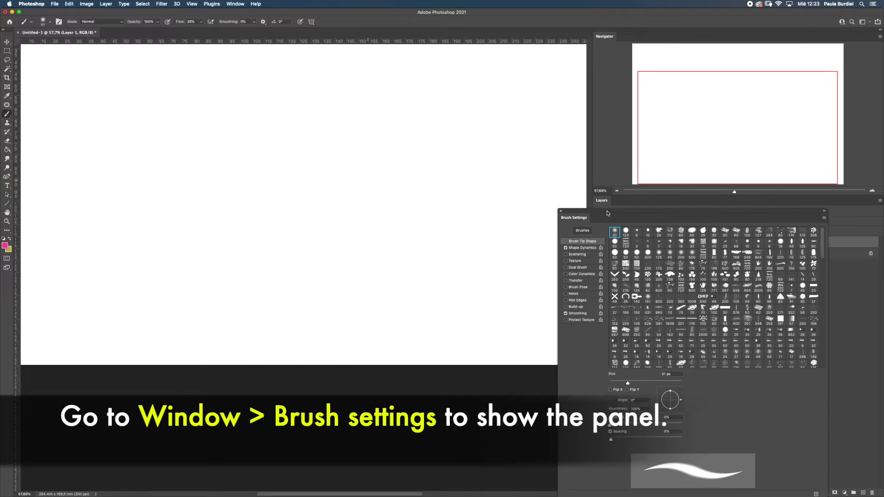
drag(625, 205, 626, 204)
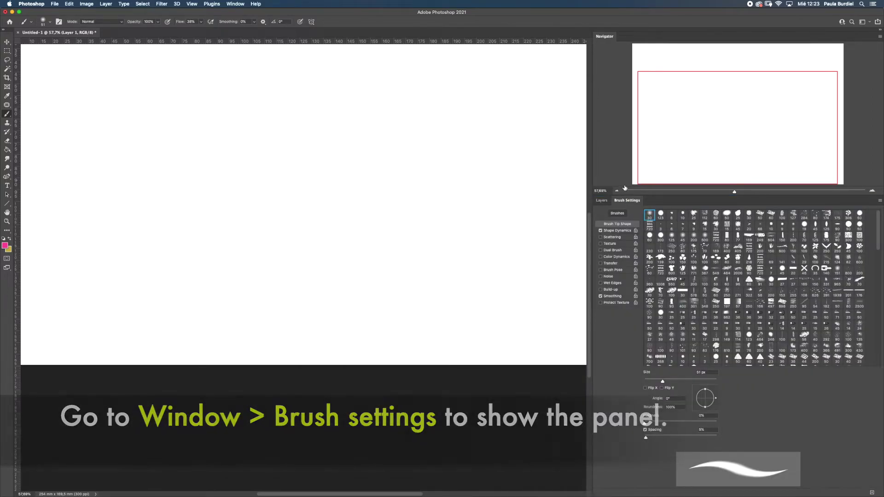
Vary the brush tip's roundness, angle and spacing, painting a test wave after each change.
drag(704, 389, 715, 394)
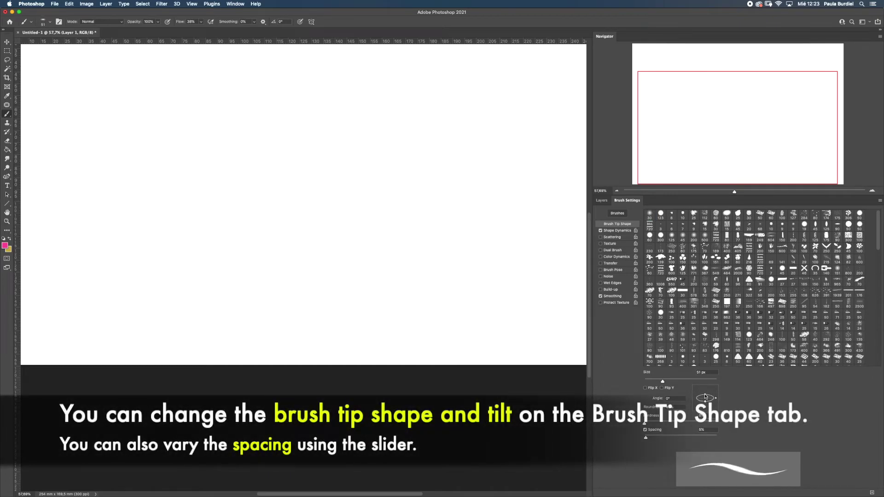
drag(150, 170, 320, 172)
drag(705, 393, 716, 397)
drag(159, 224, 330, 232)
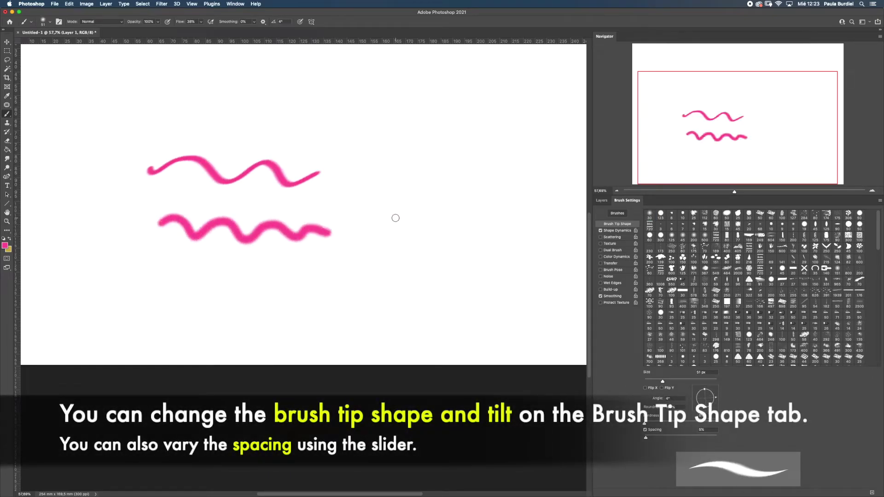
drag(706, 393, 702, 405)
drag(194, 277, 302, 279)
mouse_move(655, 438)
mouse_down()
mouse_move(709, 437)
mouse_move(678, 438)
mouse_up()
drag(167, 112, 338, 114)
drag(699, 438, 716, 439)
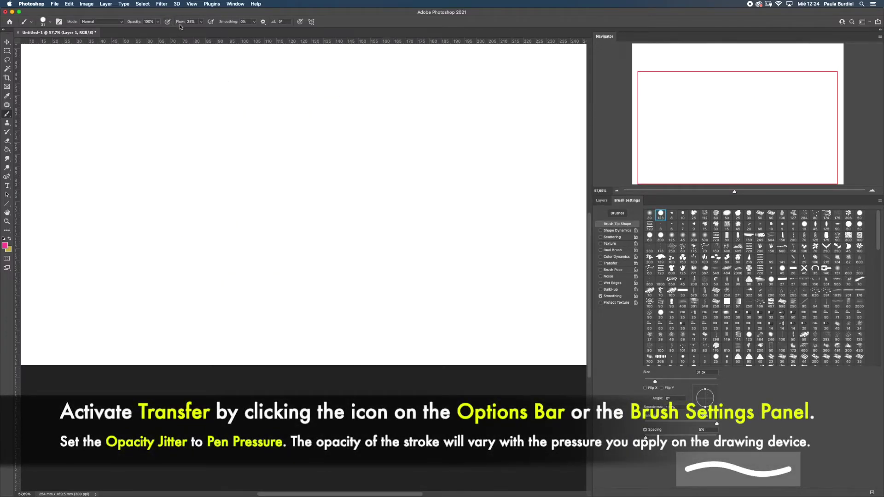
Enable Transfer with opacity controlled by pen pressure and paint two test strokes.
click(168, 22)
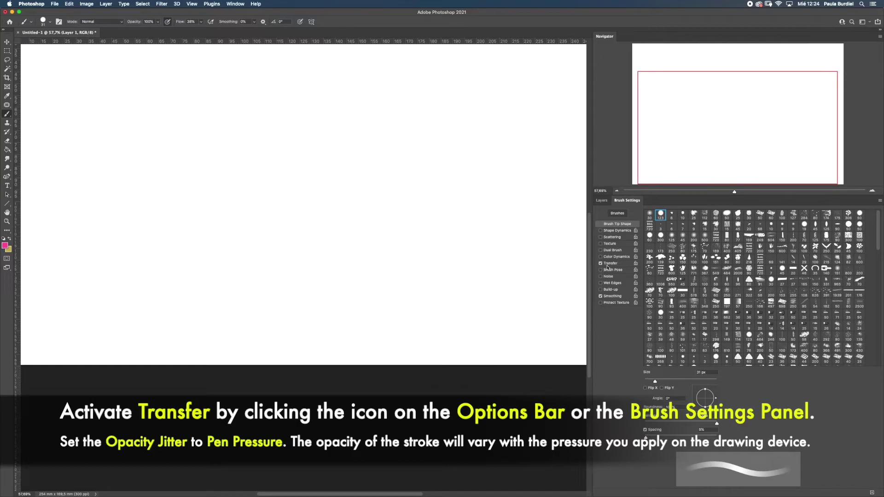
click(612, 263)
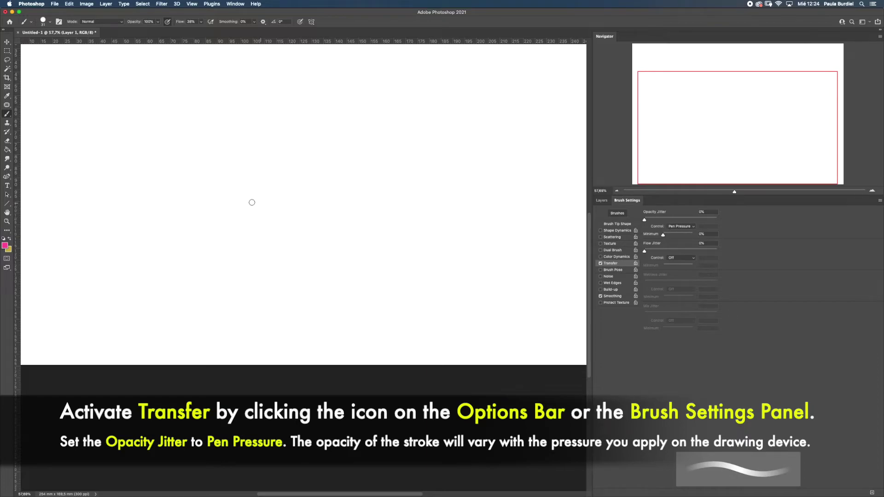
drag(167, 176, 354, 184)
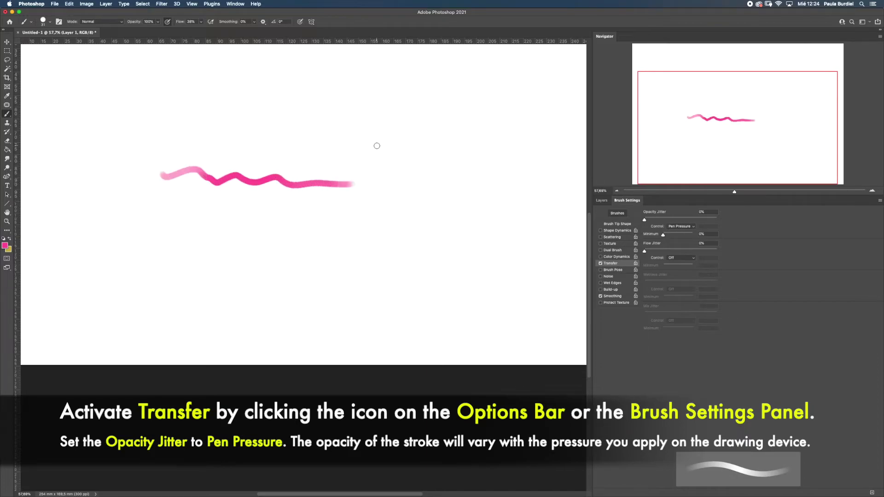
drag(151, 209, 314, 214)
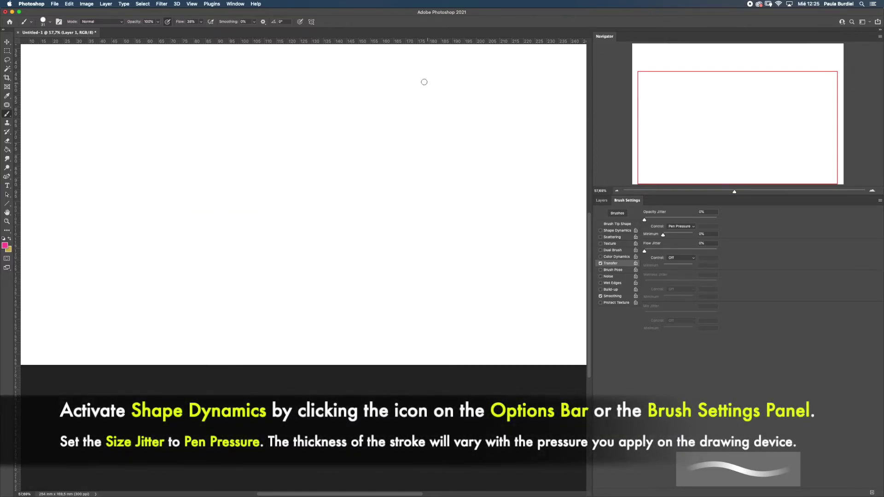
Tie brush size to pen pressure via Shape Dynamics, paint tapering strokes, then delete the layer.
click(299, 22)
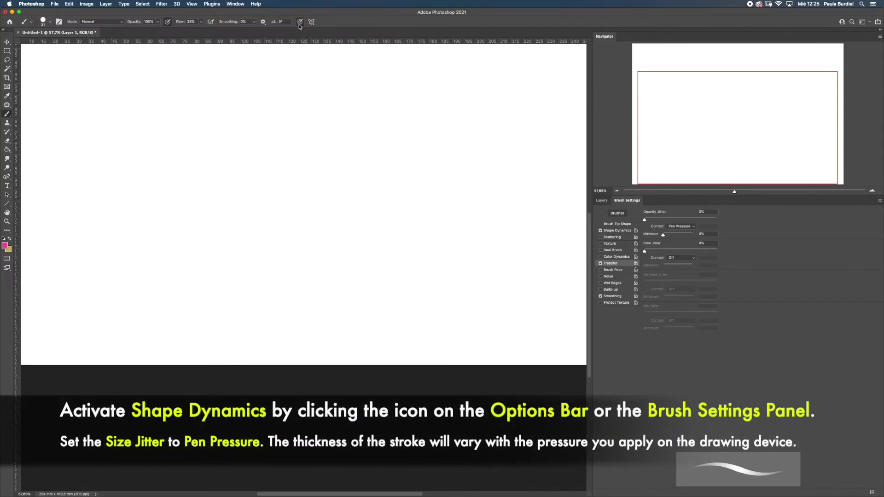
click(626, 231)
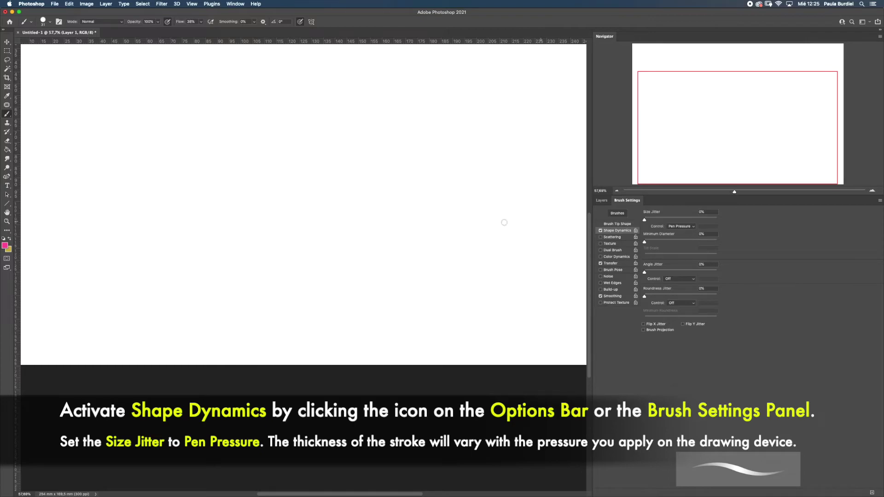
mouse_move(116, 181)
mouse_down()
mouse_move(211, 199)
mouse_move(372, 194)
mouse_up()
drag(189, 159, 253, 134)
mouse_move(212, 161)
mouse_down()
mouse_move(288, 143)
mouse_move(308, 158)
mouse_up()
drag(250, 172, 319, 177)
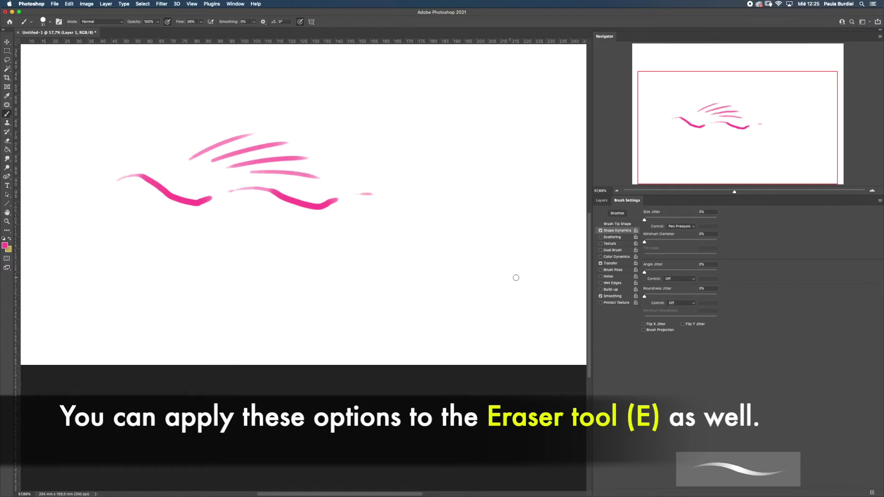
click(601, 201)
key(Delete)
Add a fresh layer, enable Color Dynamics with higher brightness jitter, and paint a test stroke.
click(863, 491)
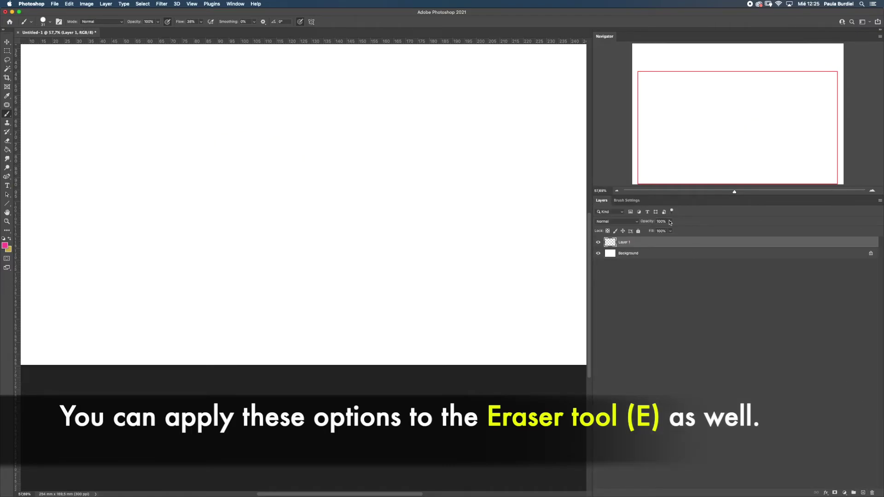
click(626, 200)
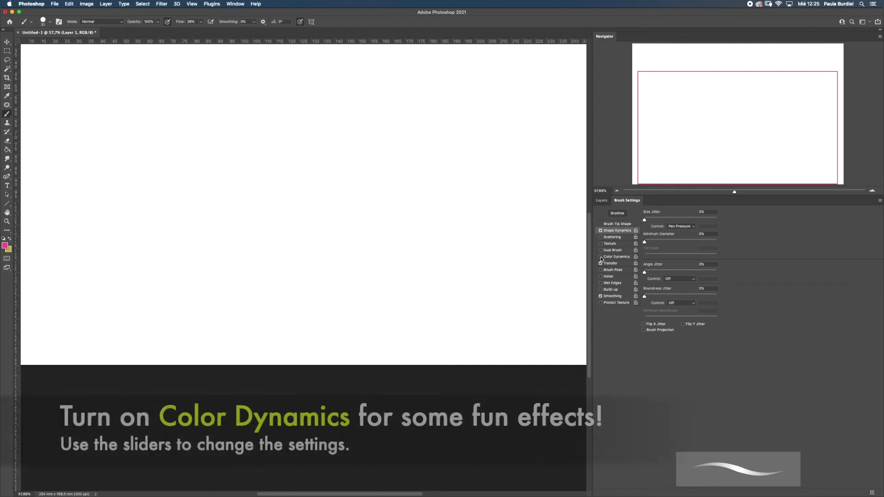
click(625, 259)
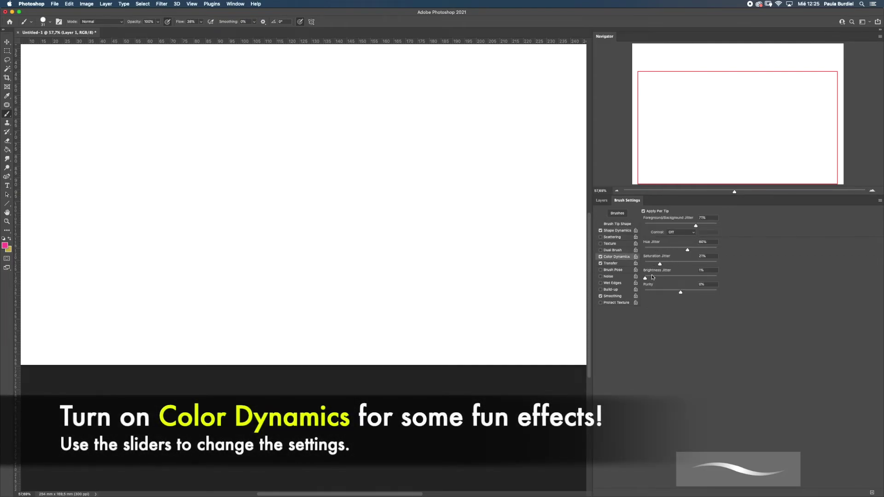
drag(646, 278, 683, 277)
drag(136, 124, 360, 168)
Raise saturation jitter, adjust foreground/background jitter and purity, and paint more colour-varied strokes.
drag(659, 263, 688, 263)
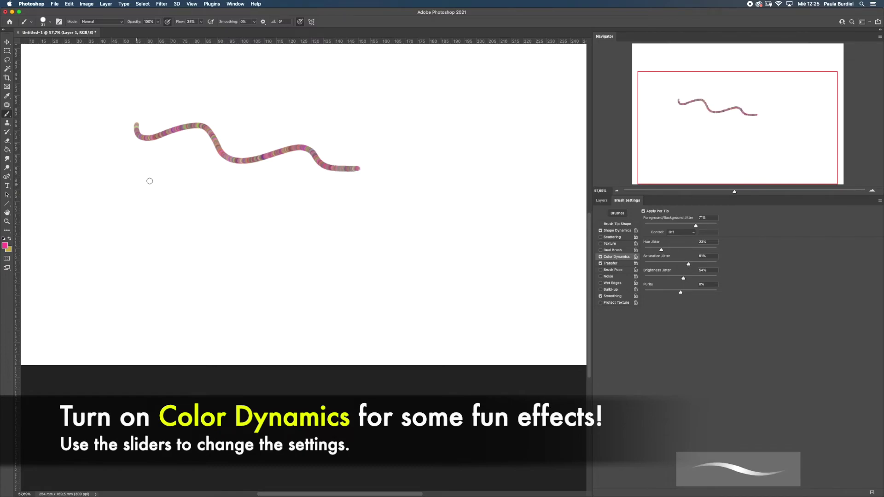
drag(137, 184, 329, 248)
drag(667, 227, 665, 226)
drag(164, 247, 416, 309)
mouse_move(680, 292)
mouse_down()
mouse_move(660, 292)
mouse_move(703, 278)
mouse_up()
drag(448, 134, 248, 88)
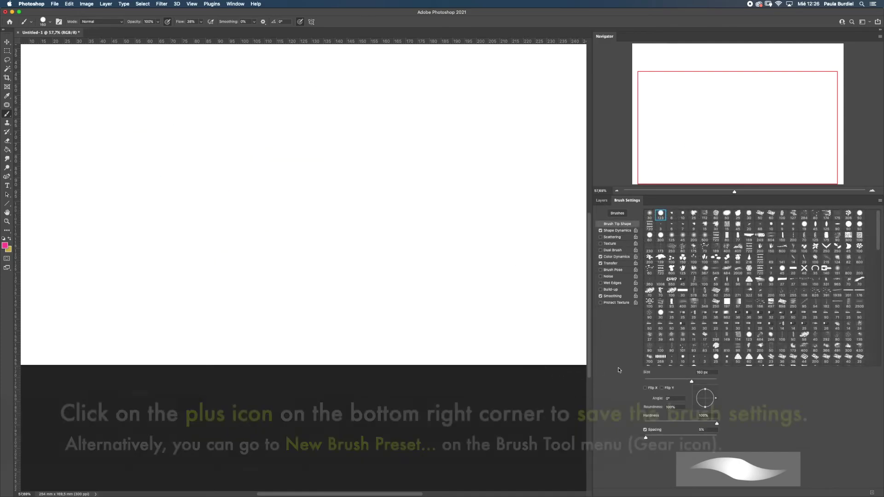
Save the brush as preset 'Hard Round 160 1076' and find it in the preset picker.
click(872, 493)
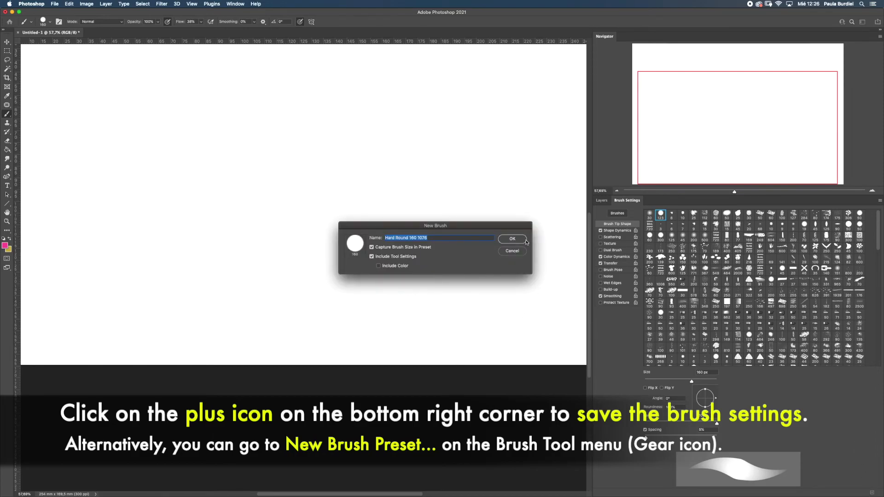
click(515, 239)
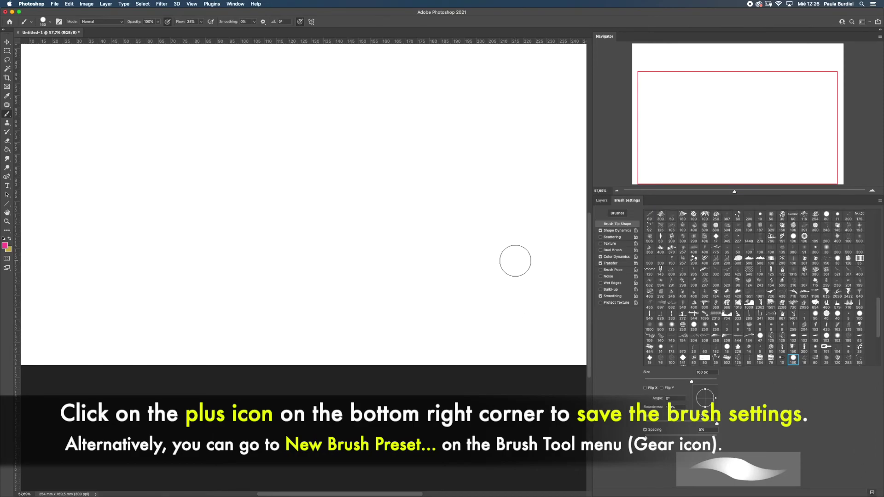
click(51, 22)
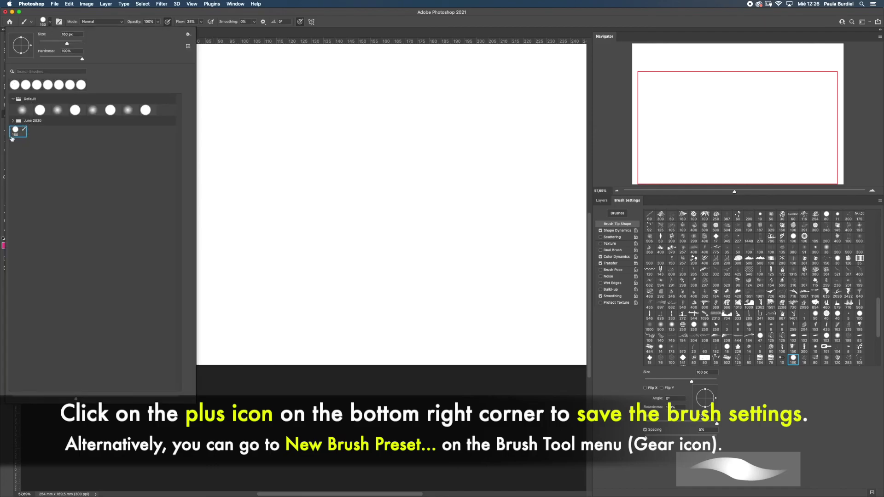